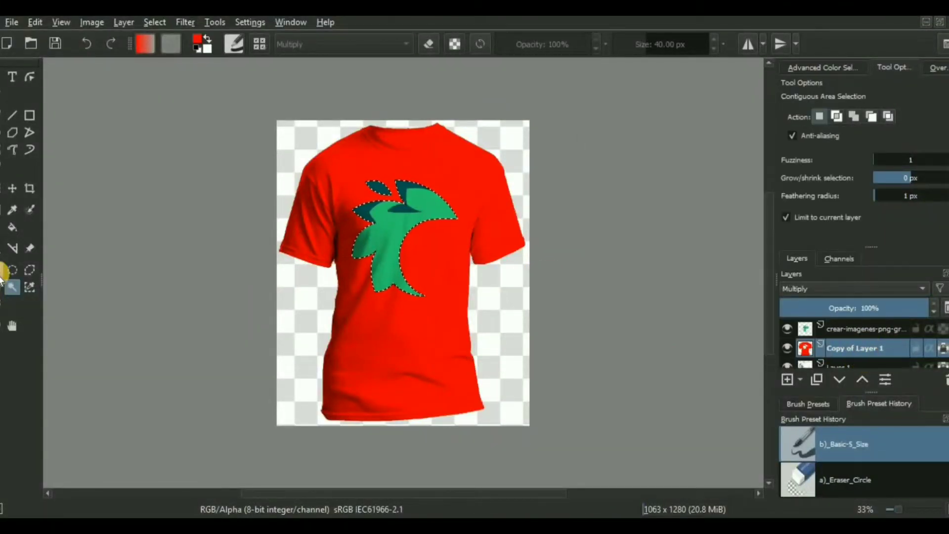
# Step: Clear the logo selection and preview a recoloured shirt by changing the foreground colour
pyautogui.hotkey('ctrl', 'shift', 'a')
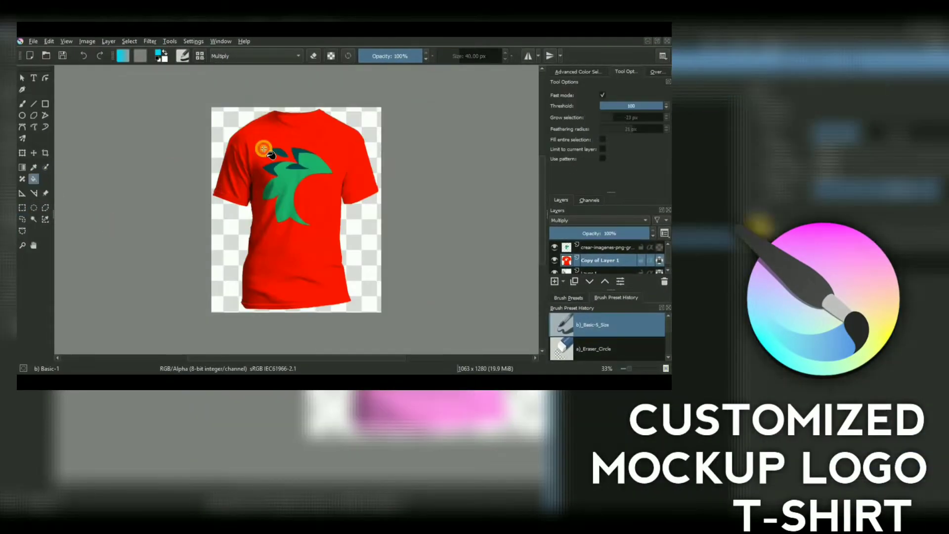
pyautogui.click(264, 148)
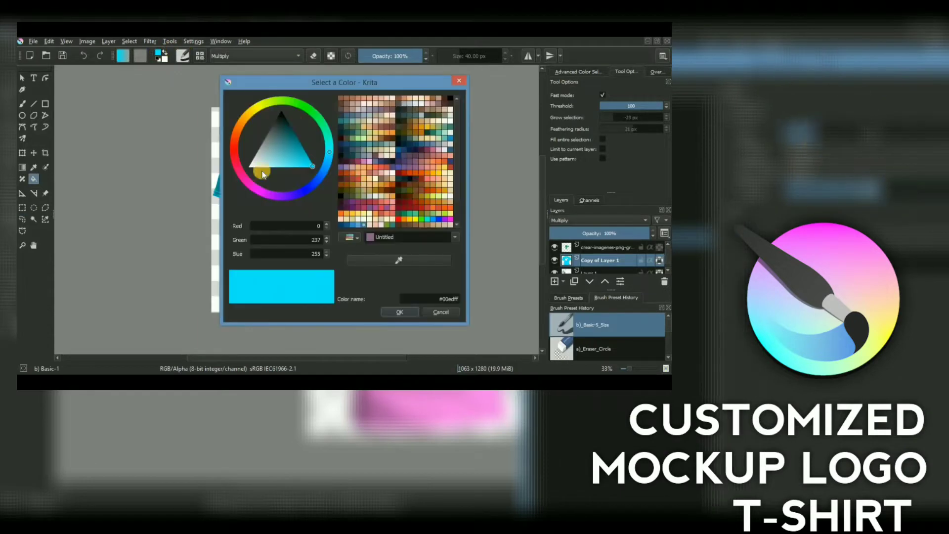
pyautogui.click(284, 235)
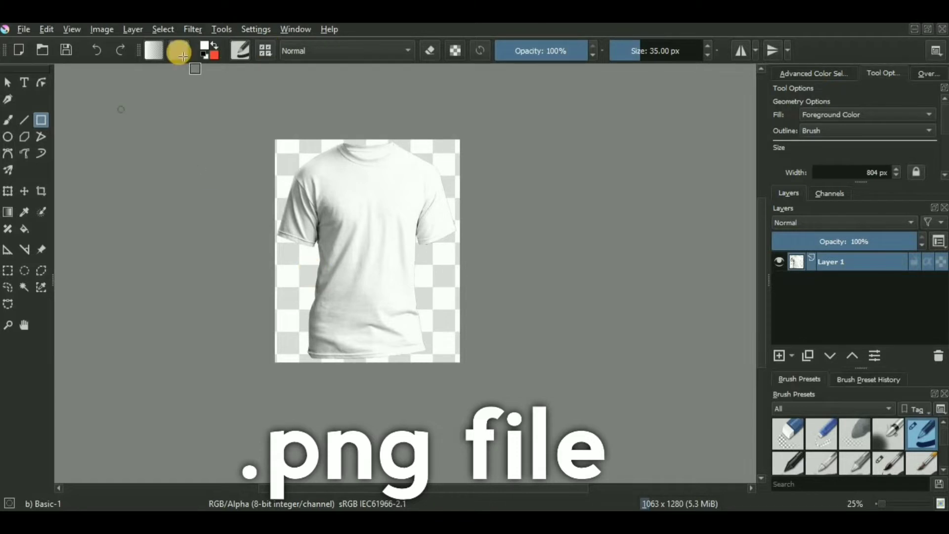
# Step: Restore the foreground and background swatches to default black and white
pyautogui.click(203, 55)
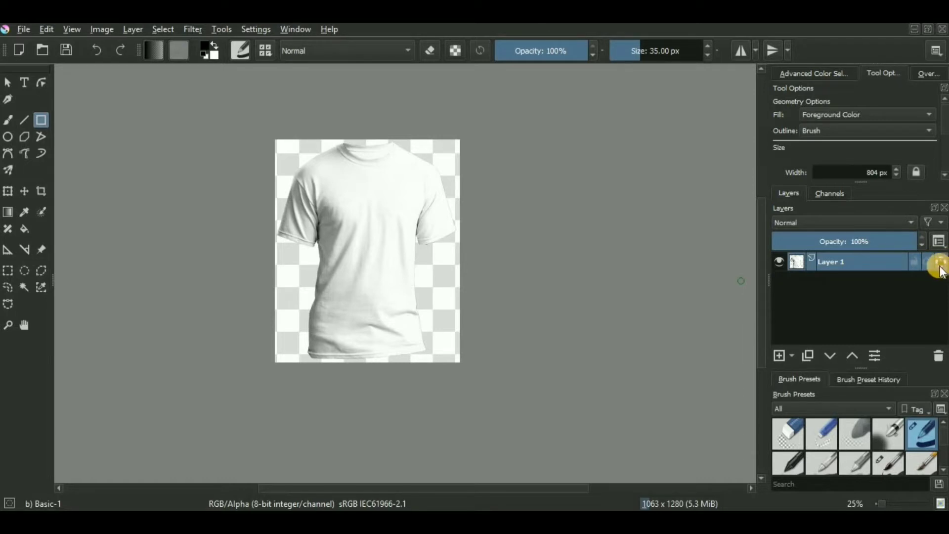
# Step: Paint a pure red #ff0000 rectangle in Multiply blend mode over the whole shirt
pyautogui.click(207, 46)
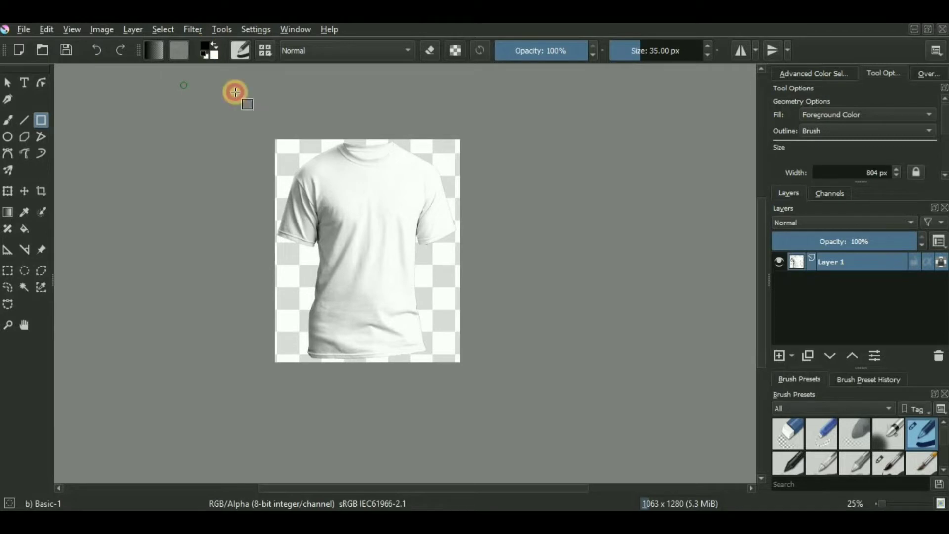
pyautogui.click(533, 277)
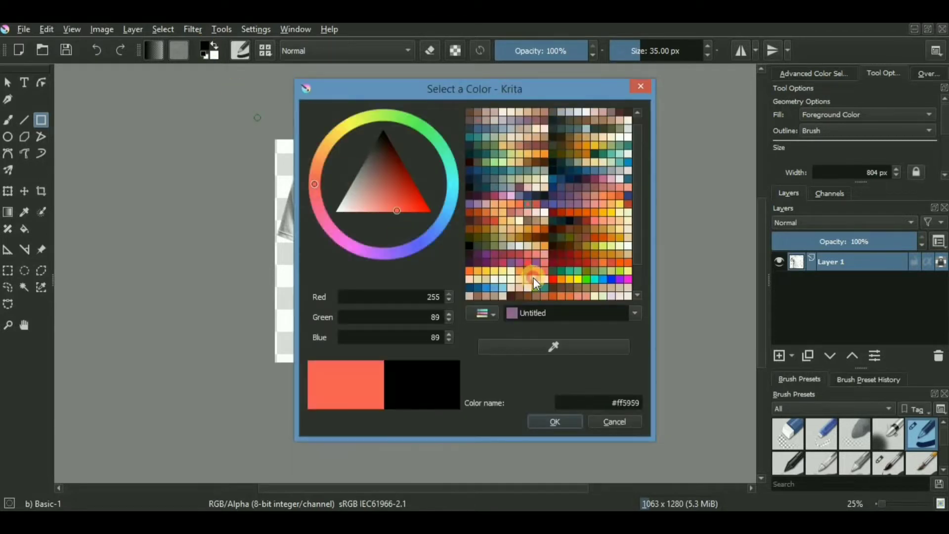
pyautogui.click(557, 421)
pyautogui.click(307, 54)
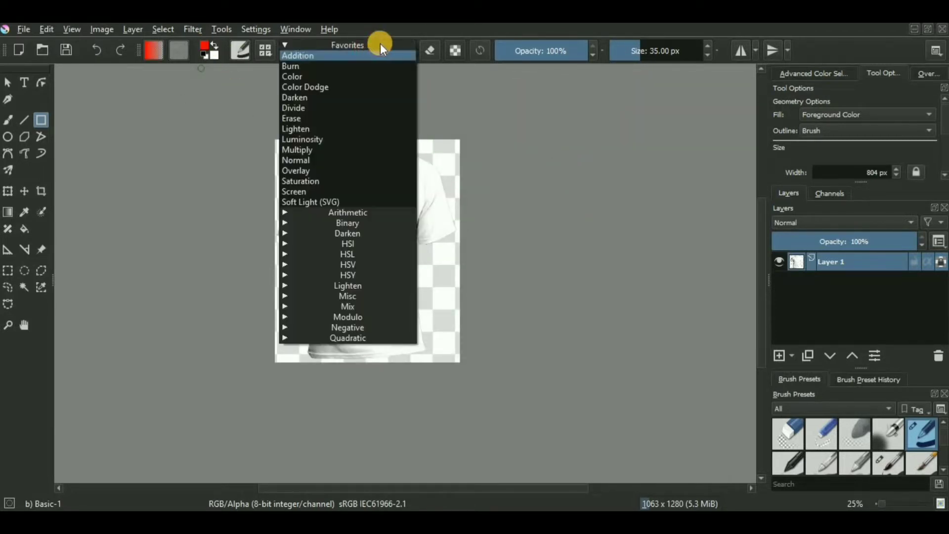
pyautogui.click(298, 151)
pyautogui.moveTo(223, 139); pyautogui.dragTo(495, 368)
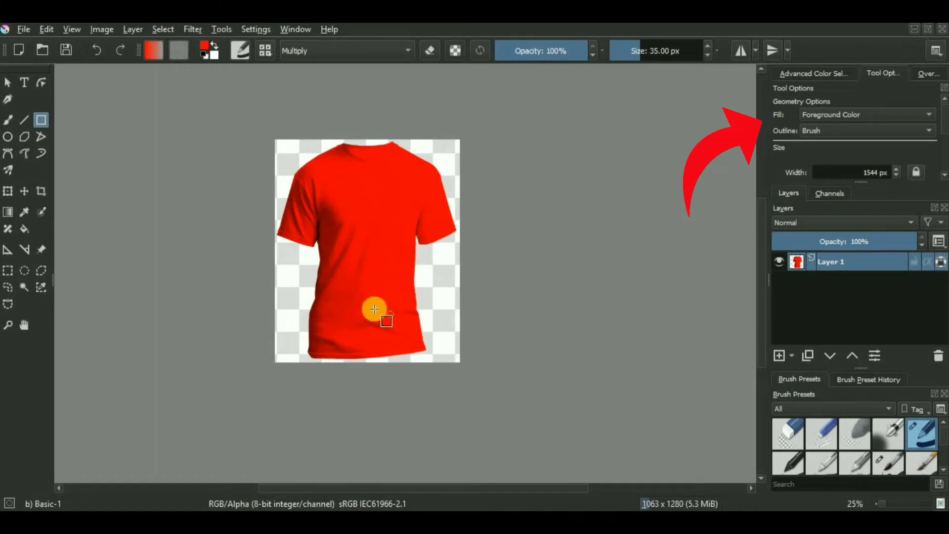
# Step: Try an orange #ff8500 Multiply rectangle over the shirt, keeping the Multiply blend mode
pyautogui.click(204, 50)
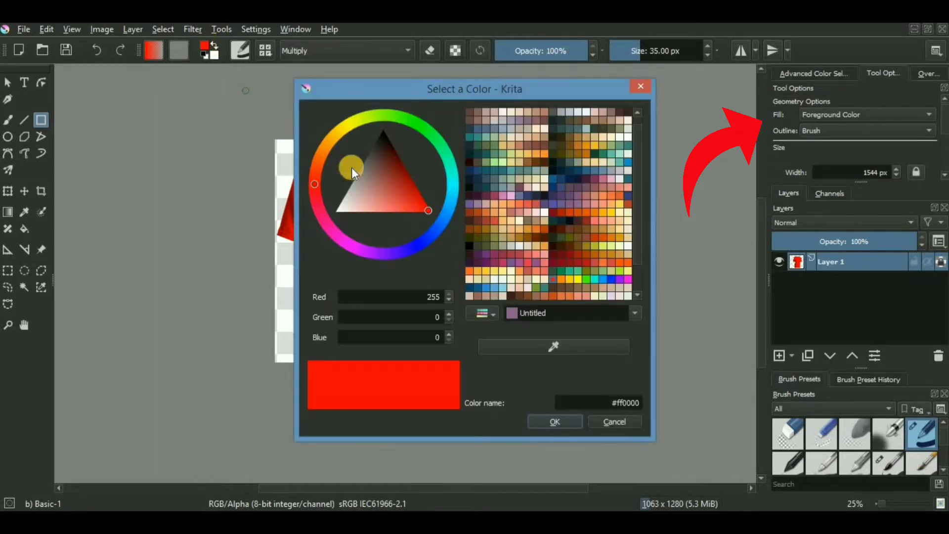
pyautogui.click(319, 145)
pyautogui.click(562, 423)
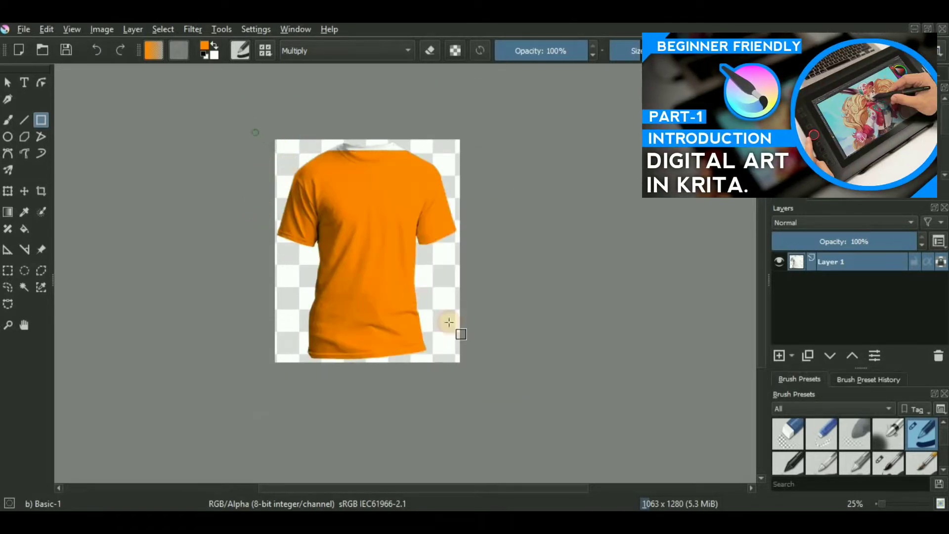
pyautogui.moveTo(448, 323); pyautogui.dragTo(479, 350)
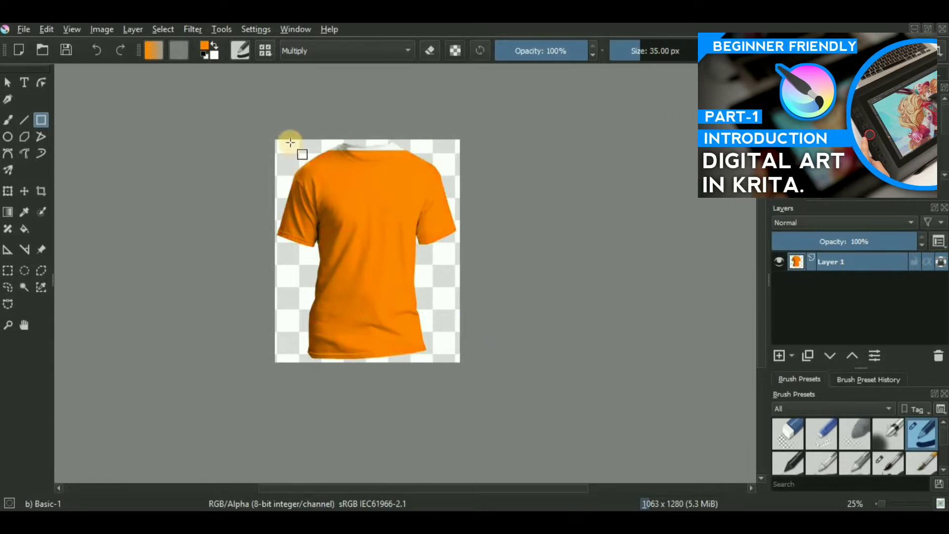
pyautogui.moveTo(267, 127); pyautogui.dragTo(488, 388)
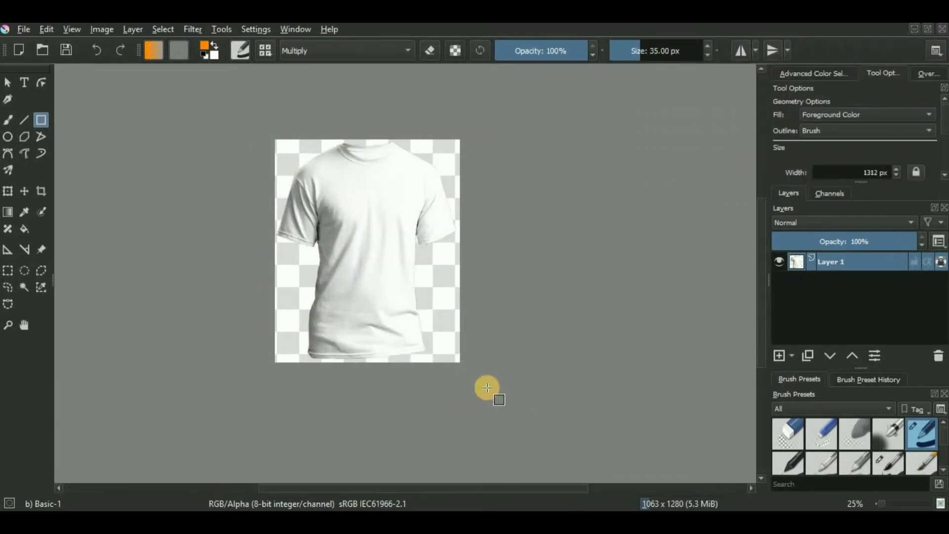
pyautogui.click(312, 51)
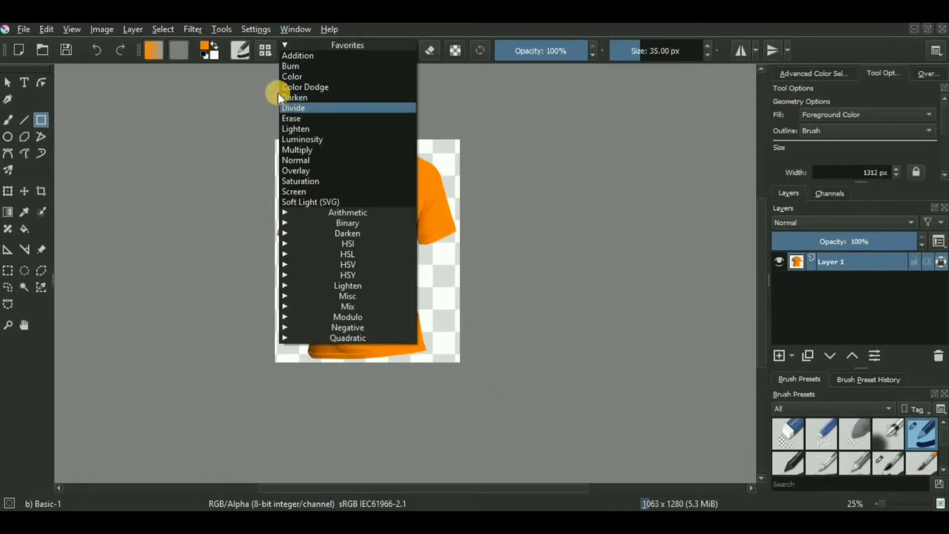
pyautogui.click(205, 47)
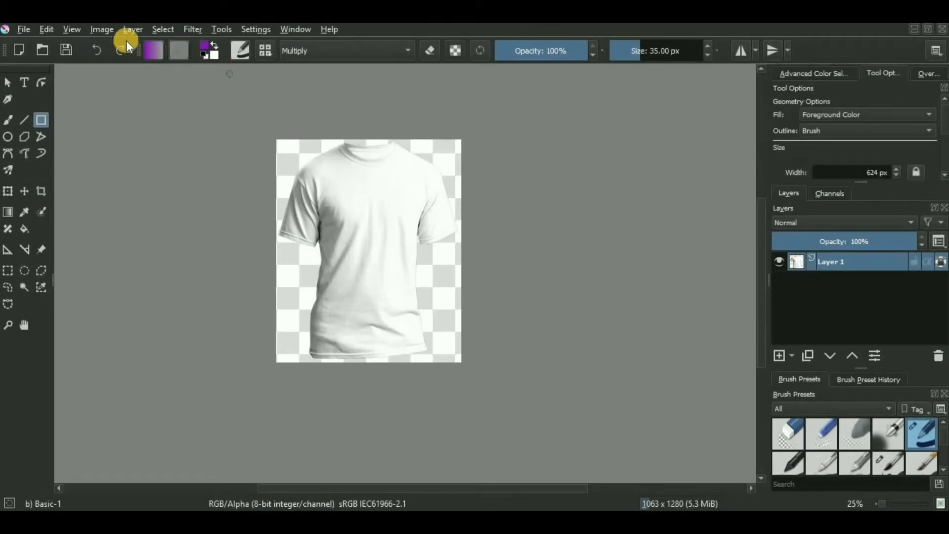
# Step: Import crear-imagenes-png-gratis.png as a new paint layer via Layer > Import/Export
pyautogui.click(129, 30)
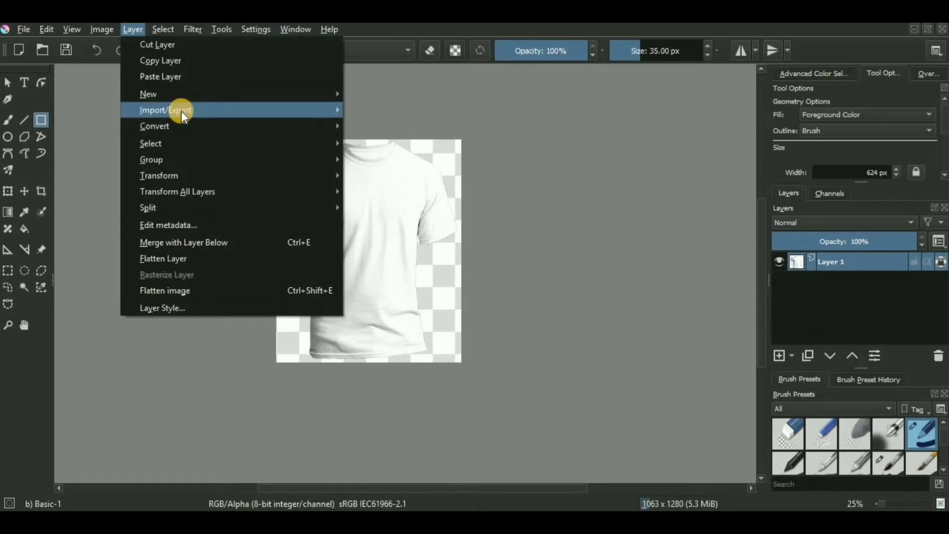
pyautogui.moveTo(181, 111)
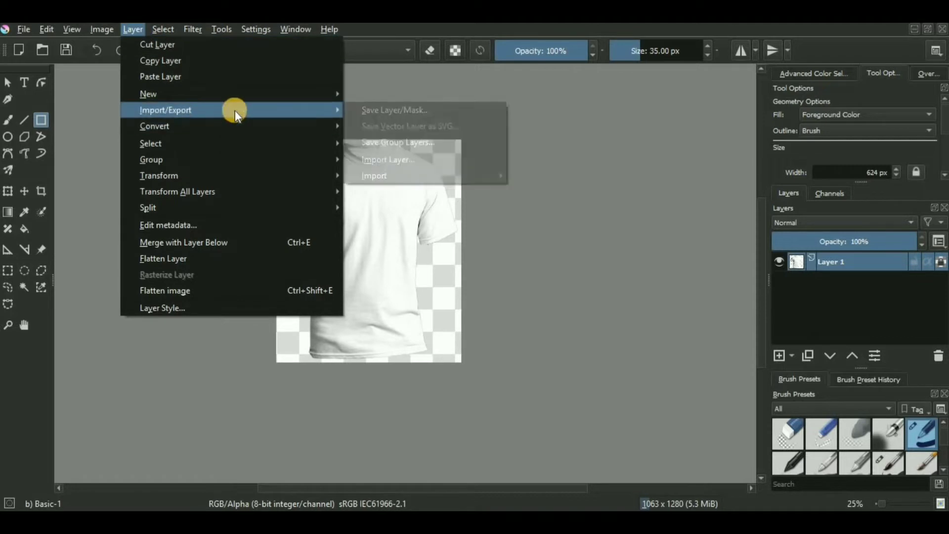
pyautogui.click(542, 176)
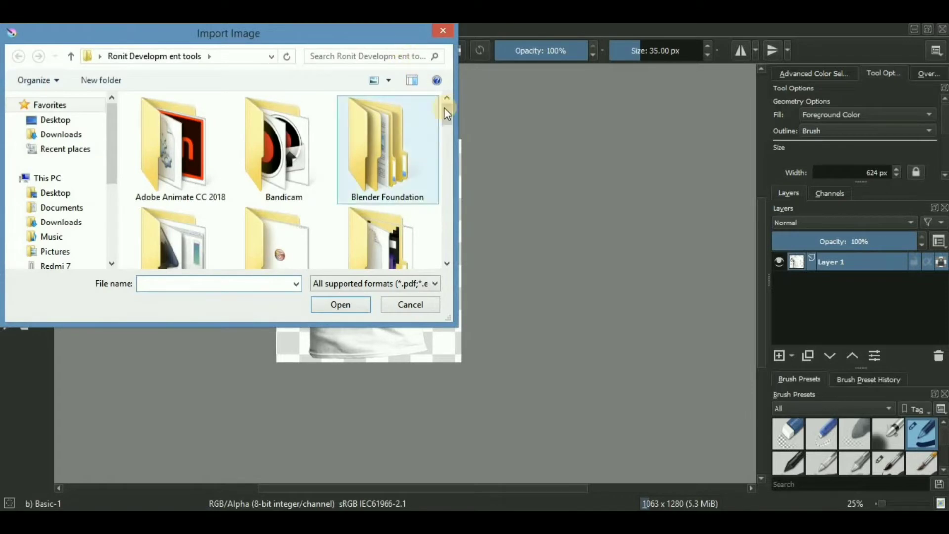
pyautogui.moveTo(447, 114); pyautogui.dragTo(472, 238)
pyautogui.click(385, 148)
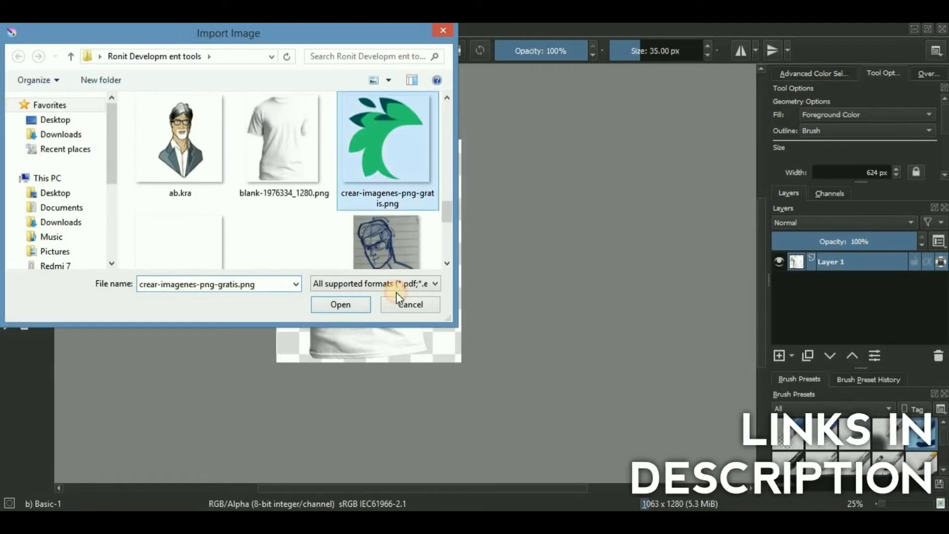
pyautogui.click(352, 305)
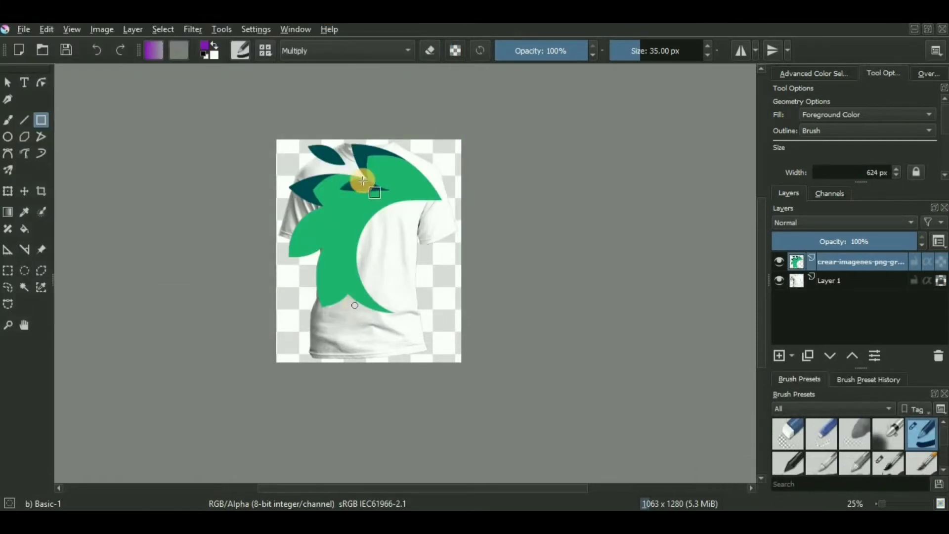
# Step: Scale the logo to 40% width and 40% height with the Transform tool
pyautogui.click(8, 191)
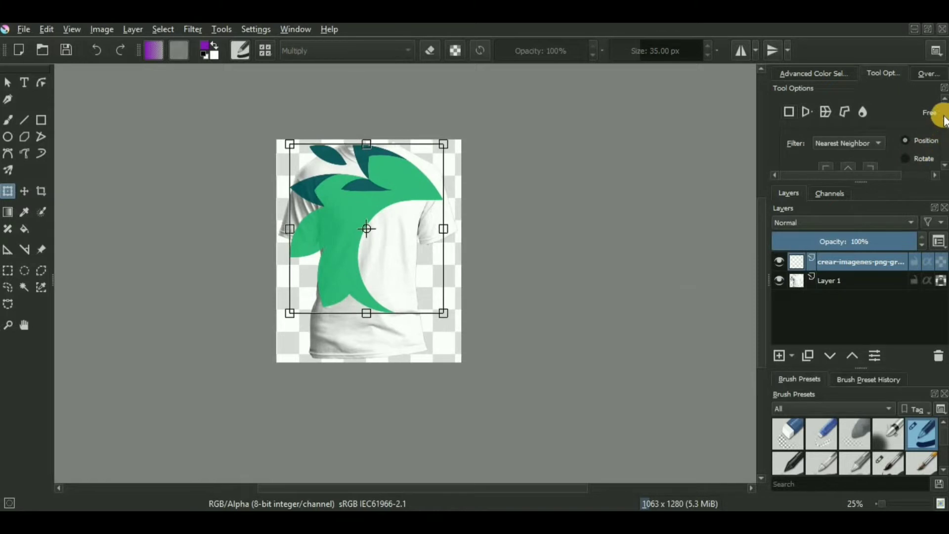
pyautogui.moveTo(870, 185); pyautogui.dragTo(885, 286)
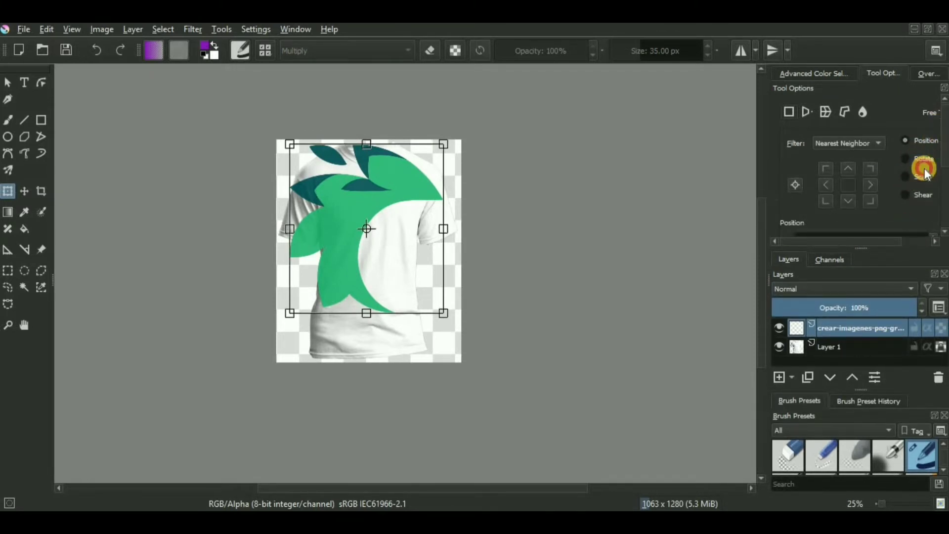
pyautogui.click(906, 178)
pyautogui.scroll(-2, 905, 176)
pyautogui.click(903, 176)
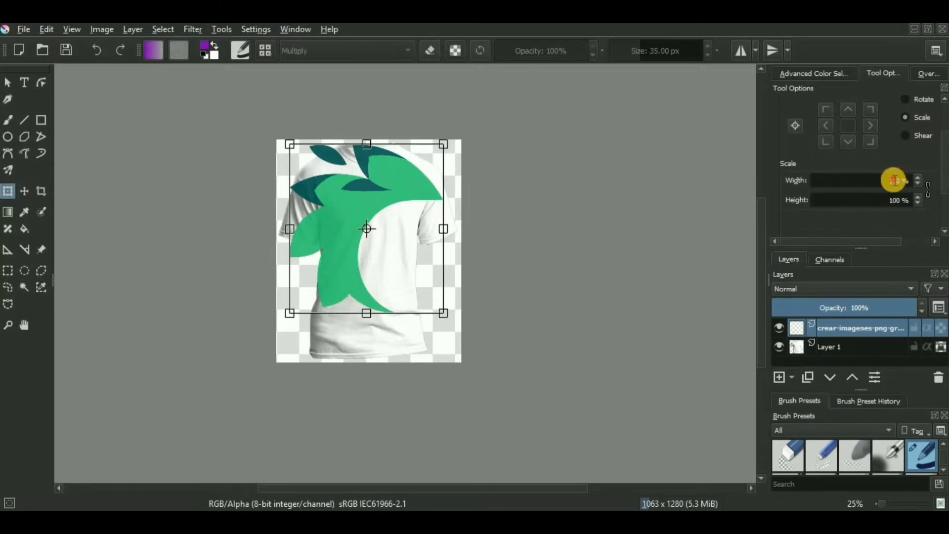
pyautogui.press('BackSpace')
pyautogui.press('BackSpace')
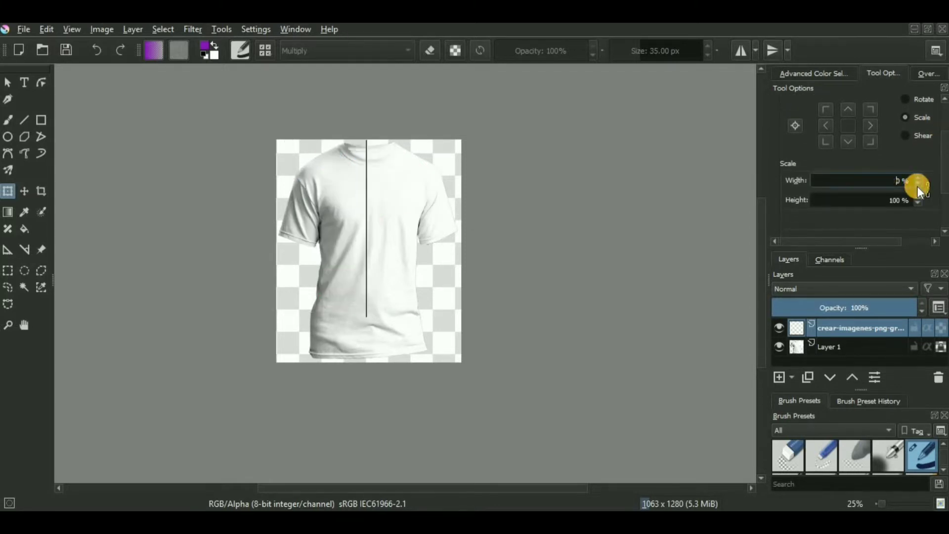
pyautogui.write('5')
pyautogui.press('BackSpace')
pyautogui.write('4')
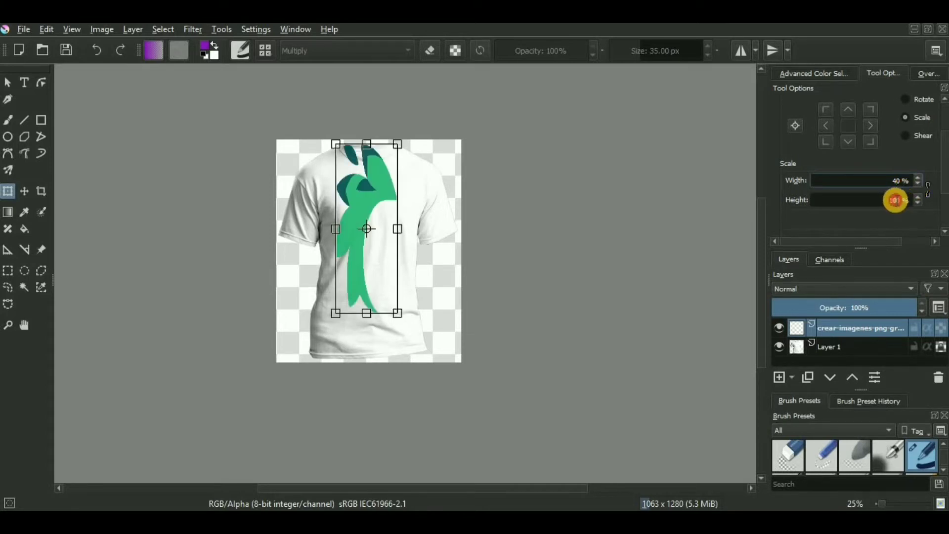
pyautogui.click(896, 200)
pyautogui.press('BackSpace')
pyautogui.press('BackSpace')
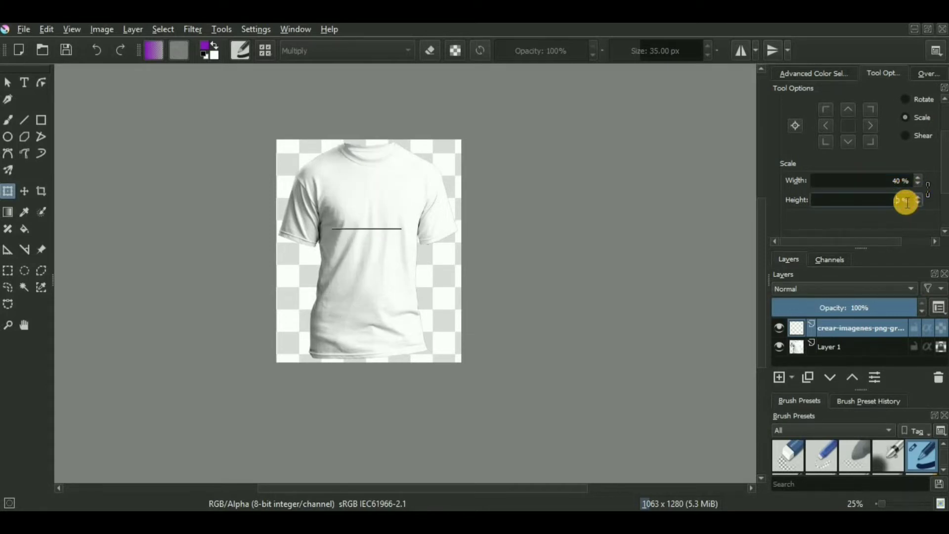
pyautogui.write('40')
# Step: Nudge the scaled logo into place on the shirt's chest and apply the transform
pyautogui.scroll(2, 391, 239)
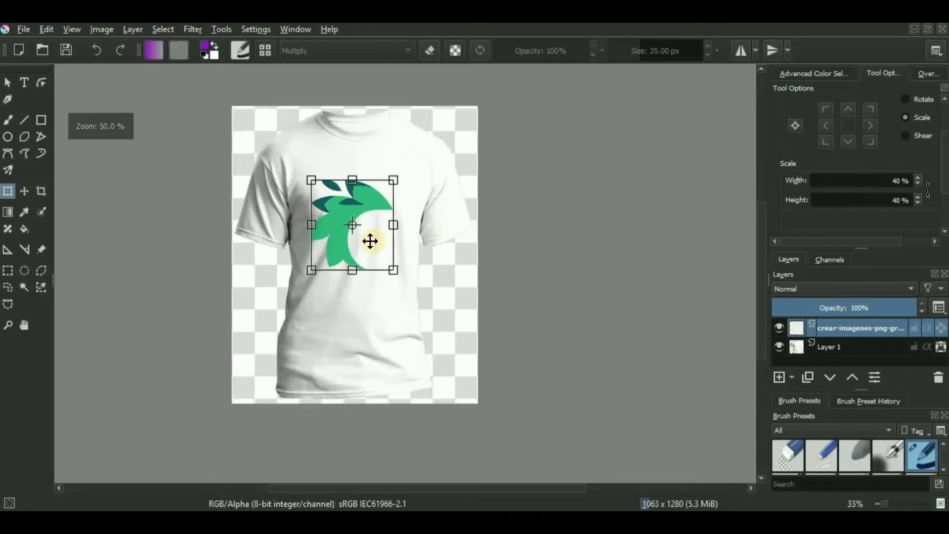
pyautogui.moveTo(360, 241); pyautogui.dragTo(362, 243)
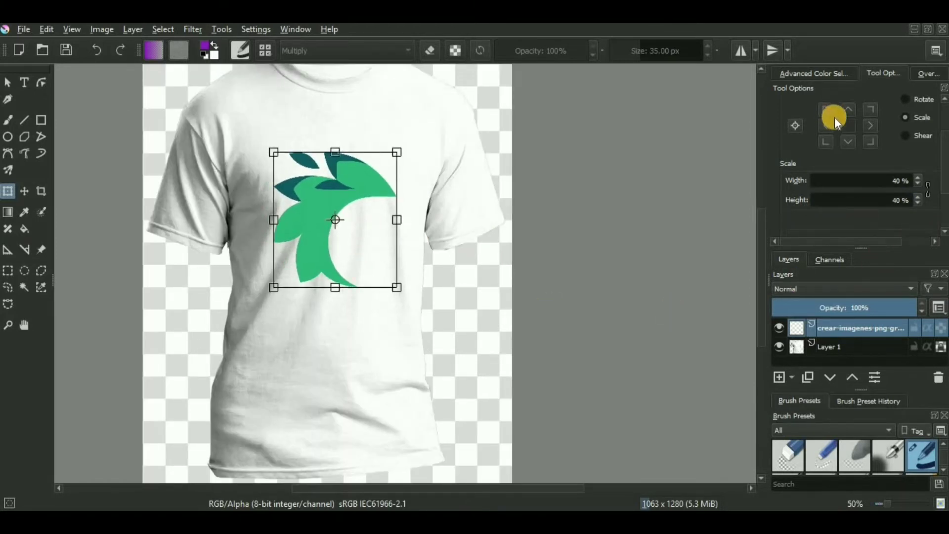
pyautogui.scroll(2, 834, 117)
pyautogui.click(826, 348)
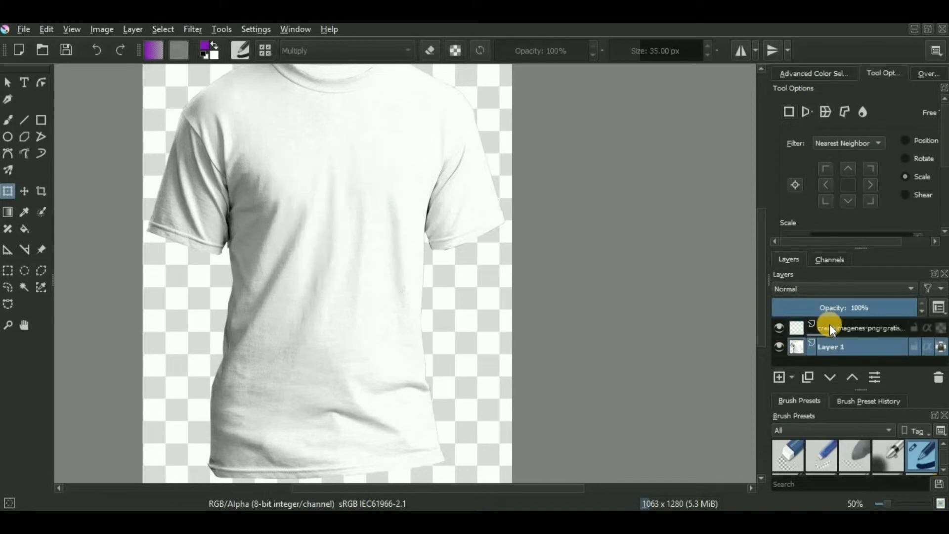
pyautogui.scroll(-1, 396, 254)
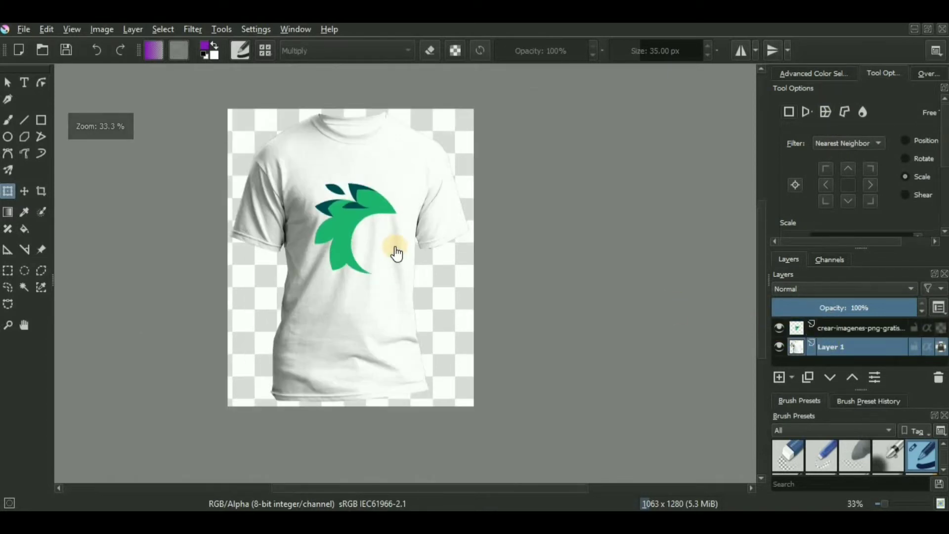
# Step: Set the logo layer's blend mode to Multiply
pyautogui.press('pageup')
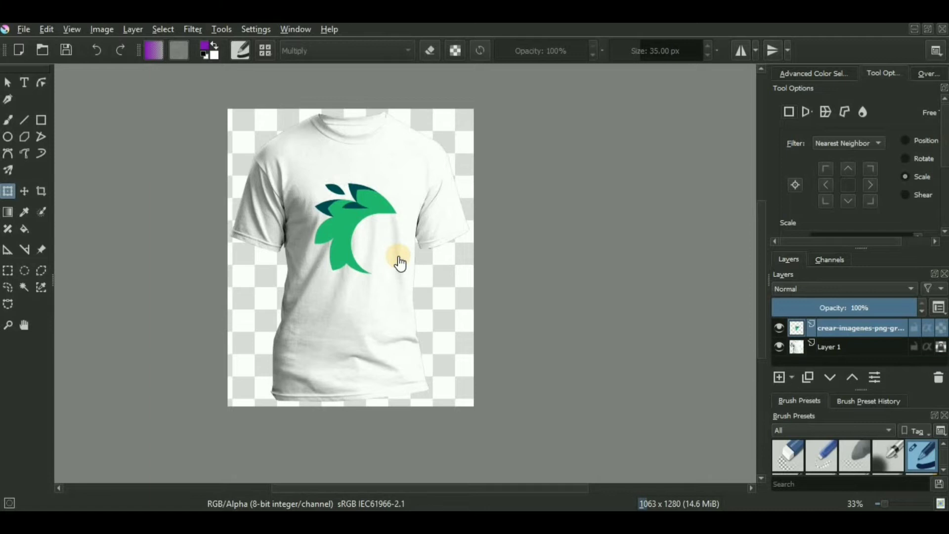
pyautogui.click(862, 287)
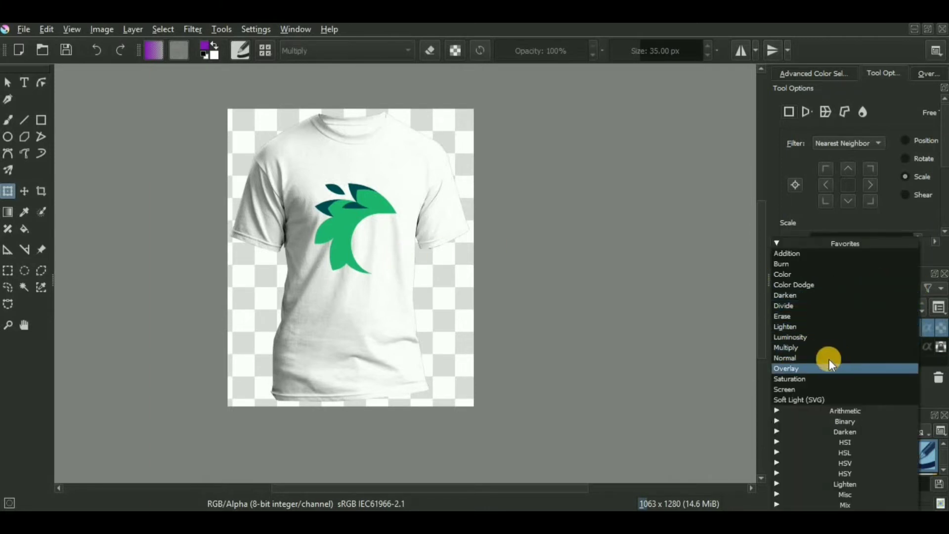
pyautogui.click(800, 348)
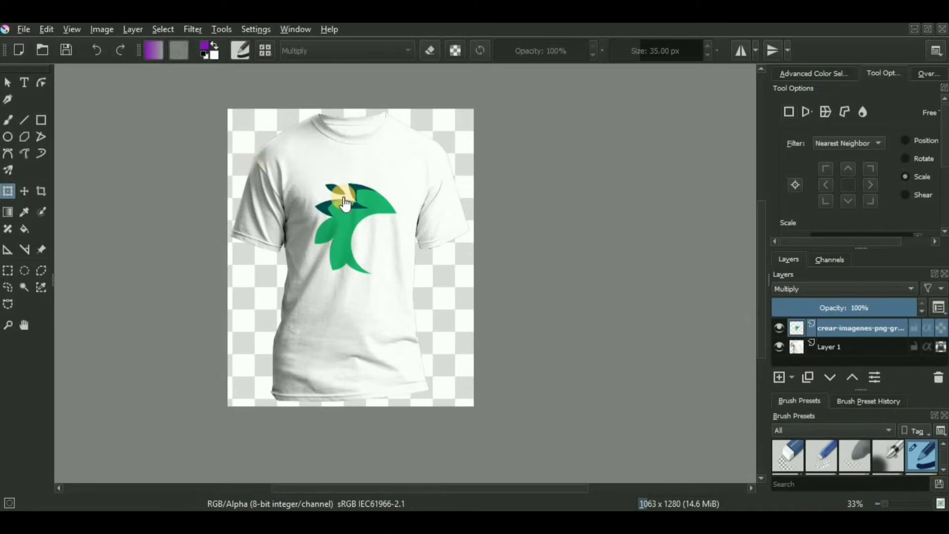
# Step: Zoom in and out to check the Multiply logo against the shirt's shading
pyautogui.press('1')
pyautogui.scroll(2, 365, 267)
pyautogui.scroll(-3, 365, 267)
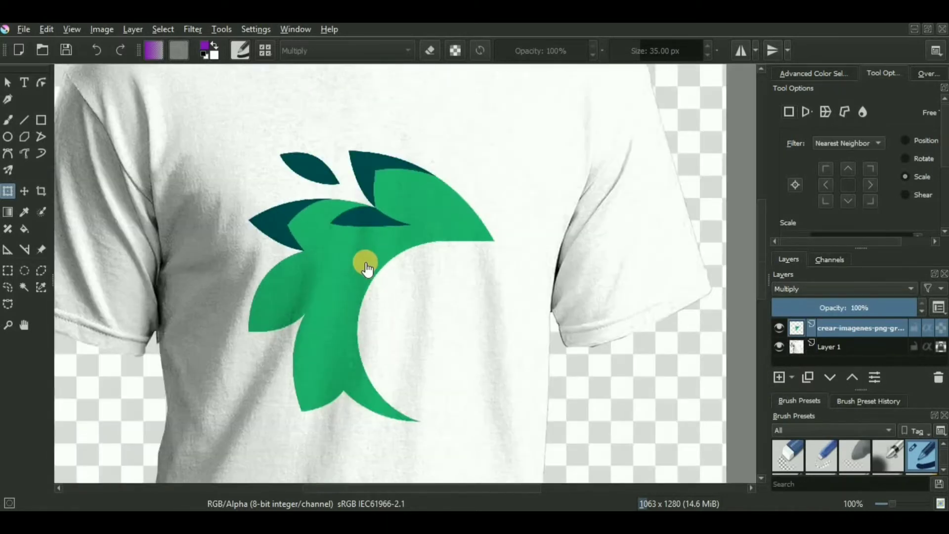
pyautogui.scroll(-2, 366, 268)
pyautogui.scroll(1, 361, 264)
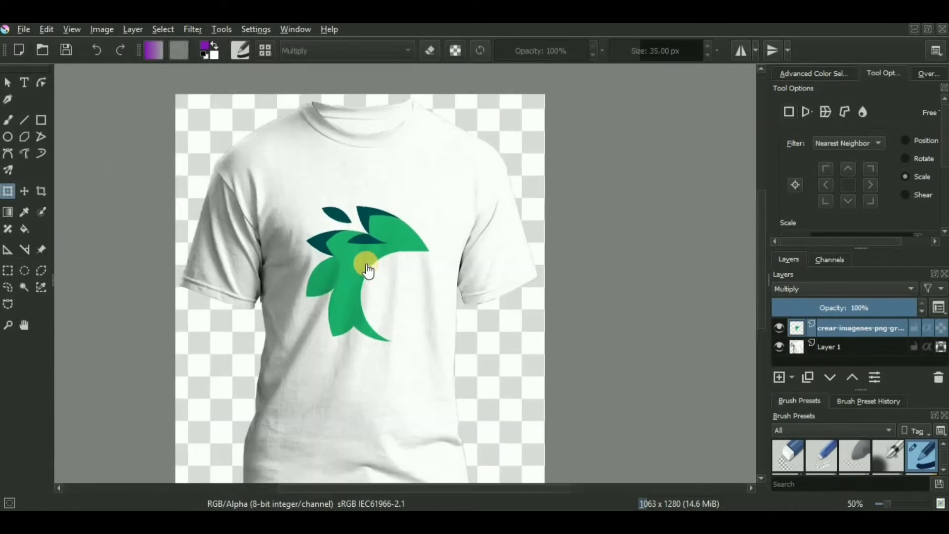
pyautogui.scroll(3, 332, 265)
pyautogui.scroll(-3, 329, 297)
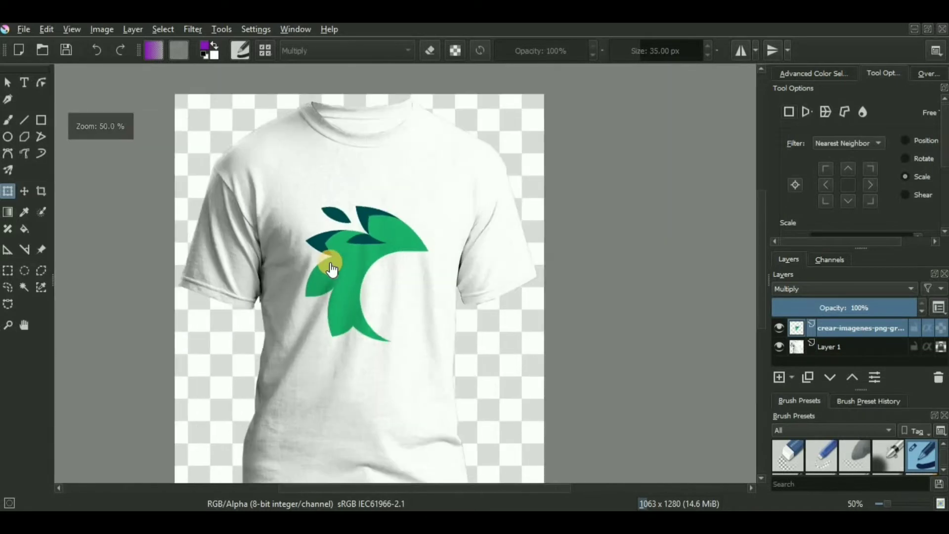
pyautogui.scroll(-1, 349, 285)
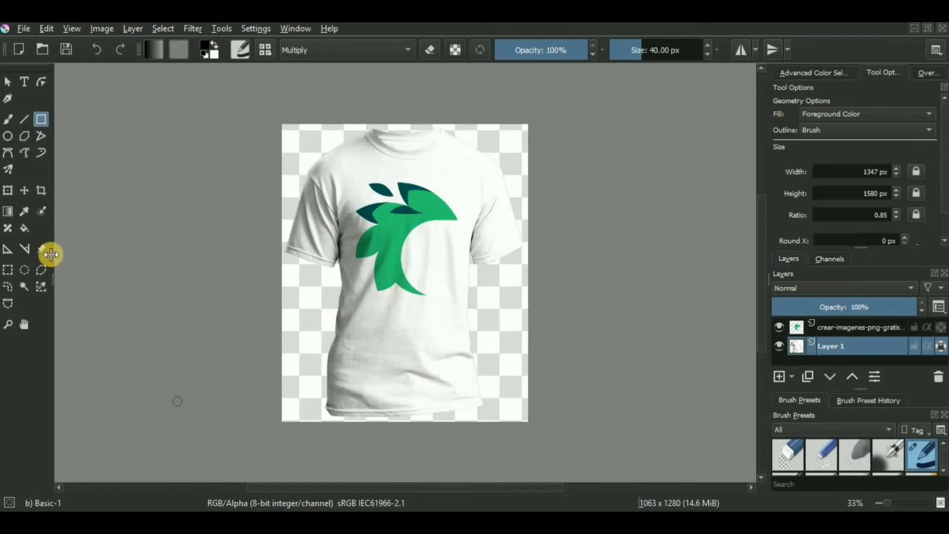
# Step: Fill the whole shirt with a pure red #ff0000 rectangle using the Rectangle tool
pyautogui.click(25, 123)
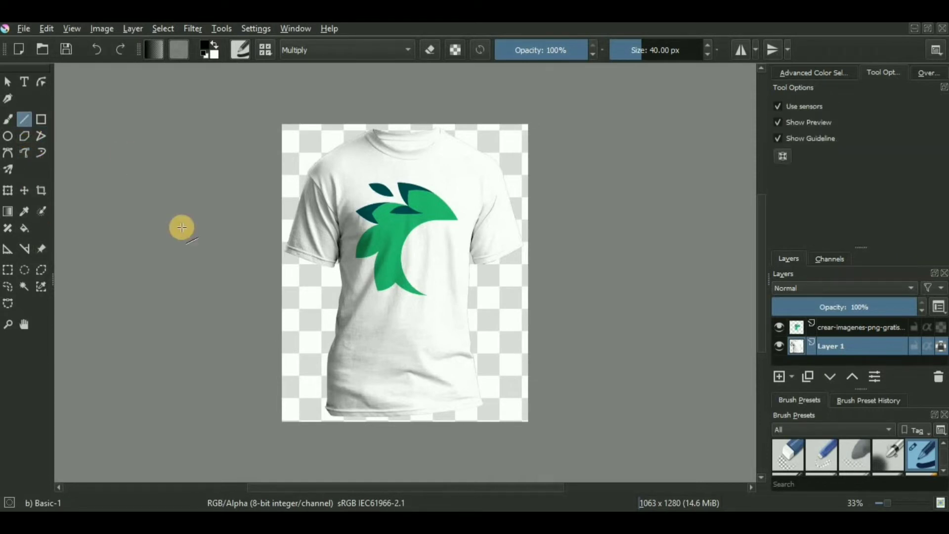
pyautogui.click(41, 119)
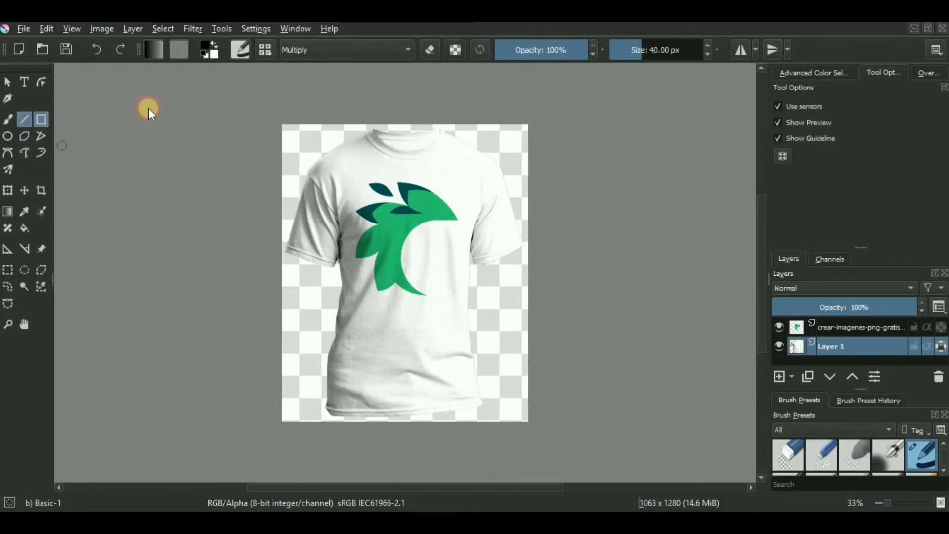
pyautogui.click(203, 45)
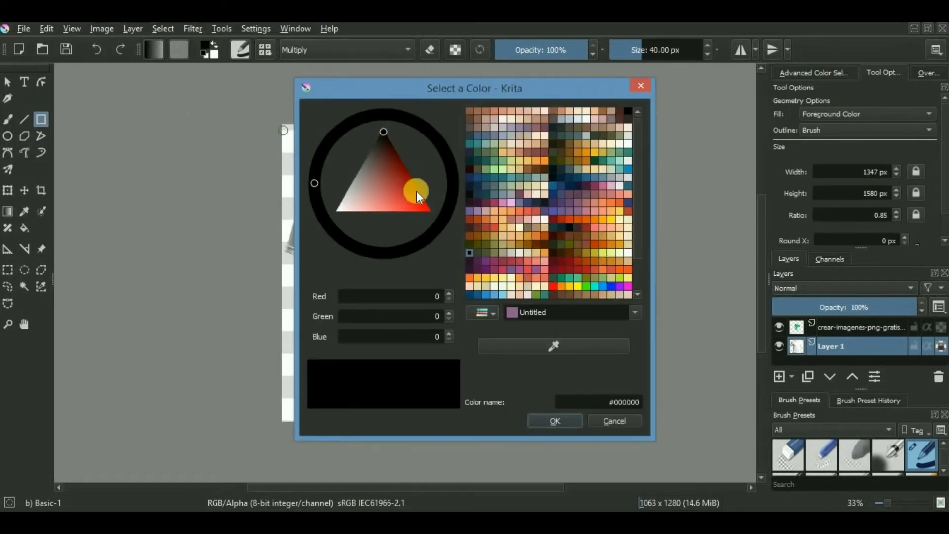
pyautogui.click(428, 210)
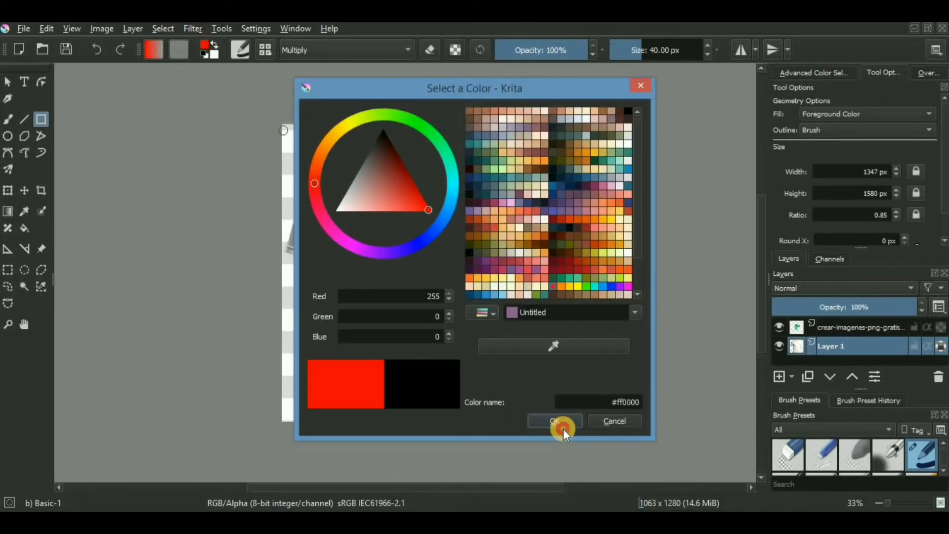
pyautogui.click(560, 426)
pyautogui.moveTo(236, 113); pyautogui.dragTo(257, 138)
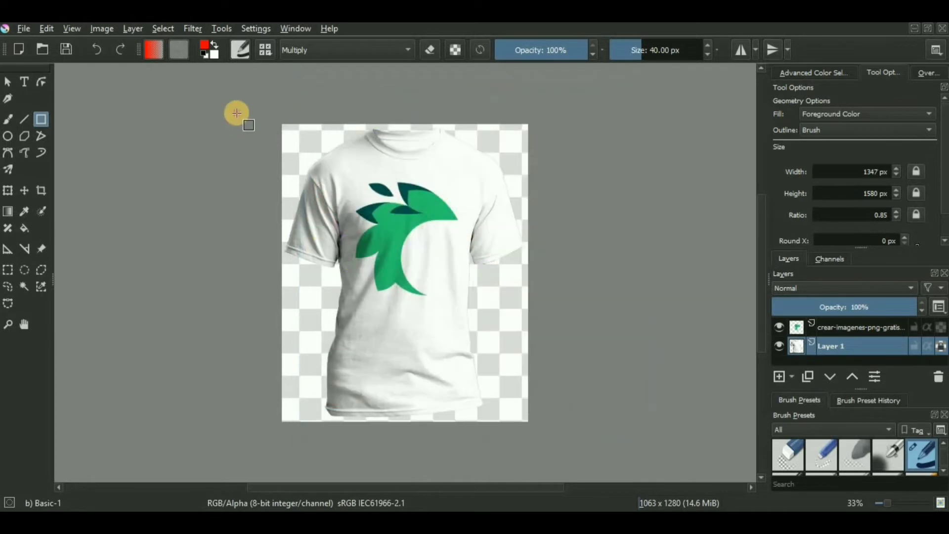
pyautogui.click(478, 391)
pyautogui.moveTo(478, 391); pyautogui.dragTo(538, 433)
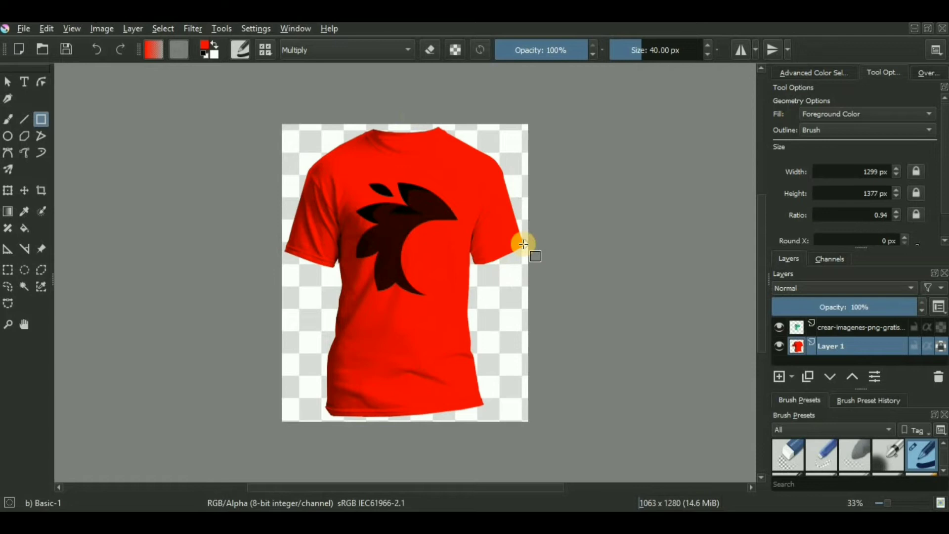
# Step: Undo the red fill and duplicate Layer 1
pyautogui.hotkey('ctrl', 'z')
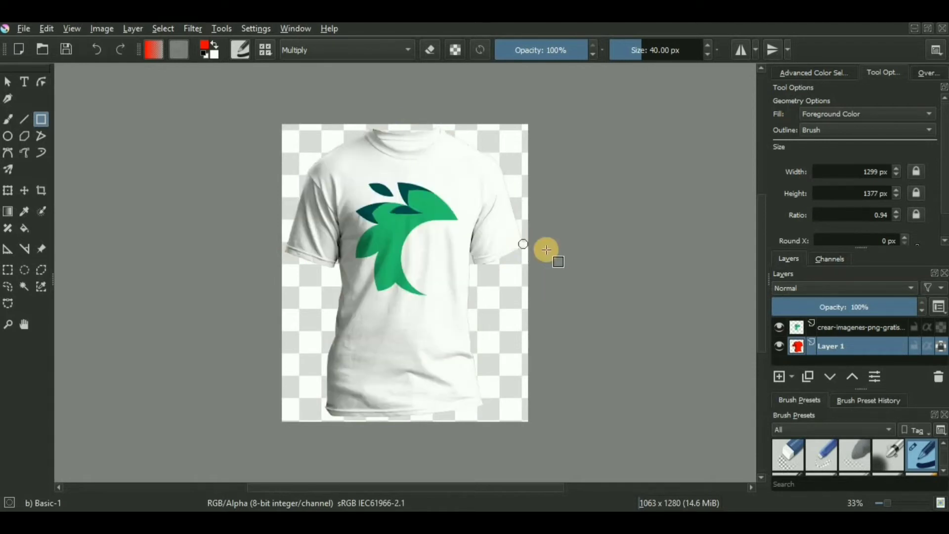
pyautogui.rightClick(833, 349)
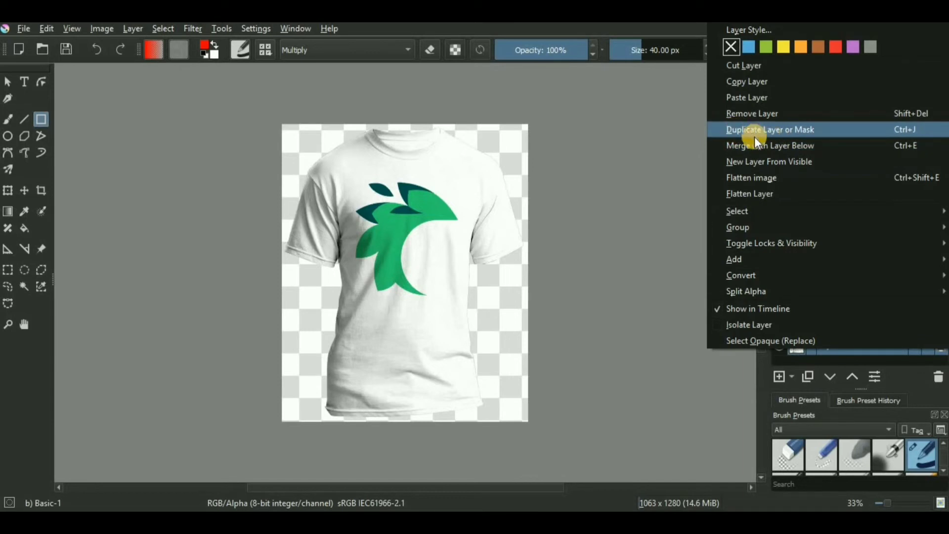
pyautogui.click(793, 133)
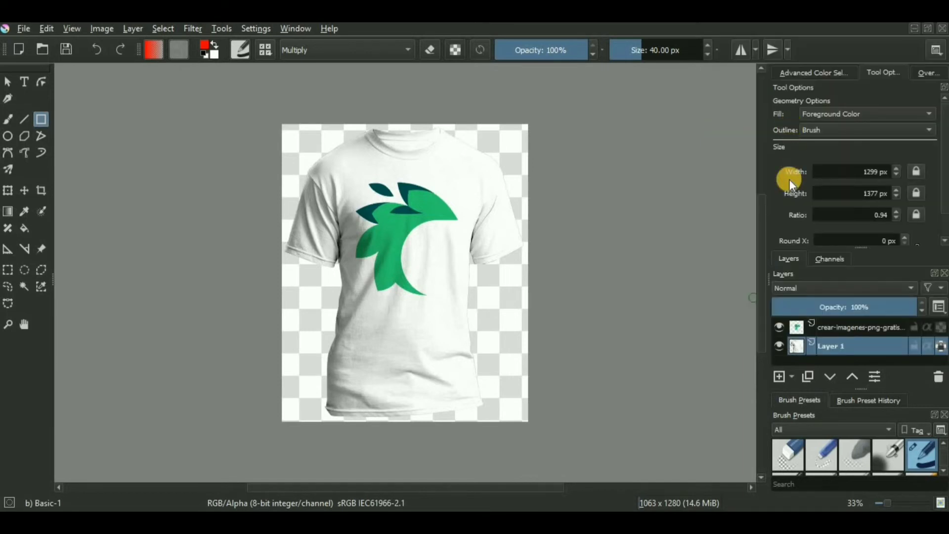
# Step: Set the Copy of Layer 1 blend mode to Multiply
pyautogui.click(863, 398)
pyautogui.scroll(-1, 930, 346)
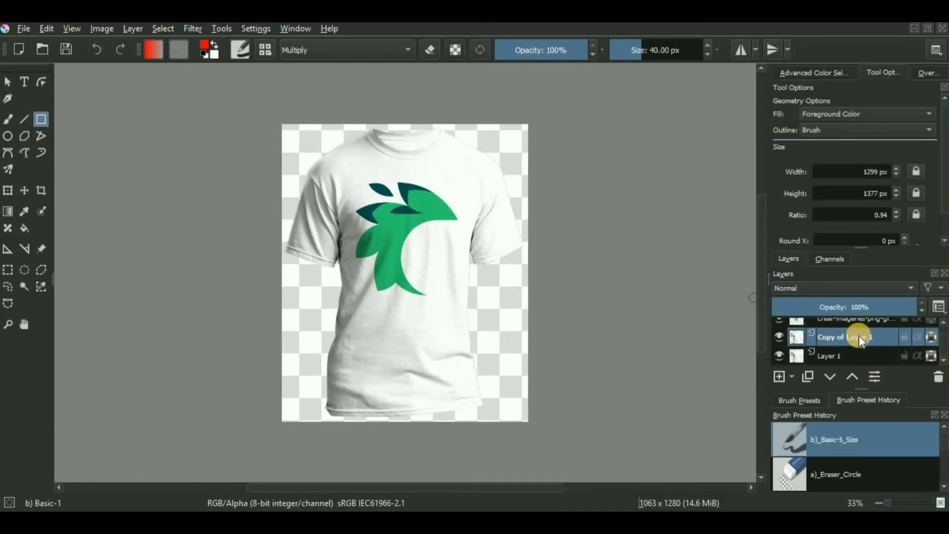
pyautogui.click(851, 293)
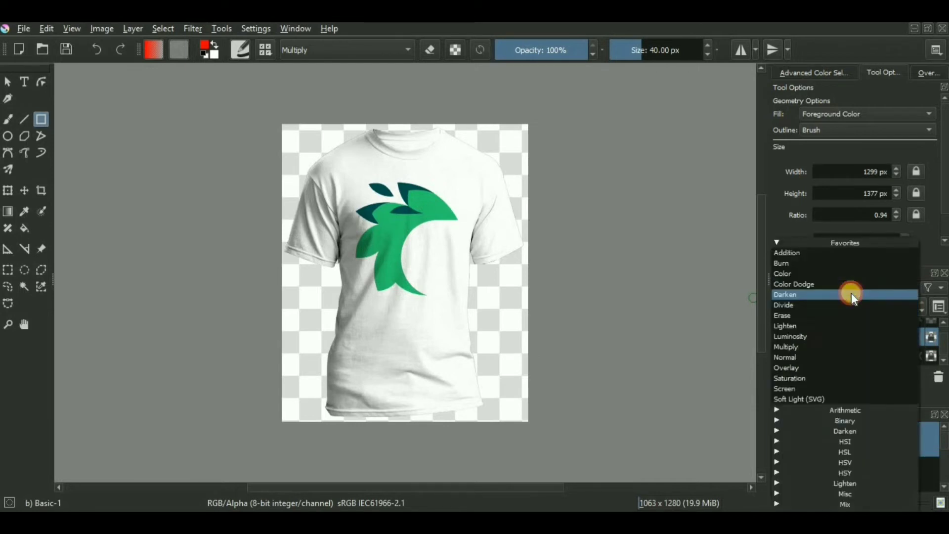
pyautogui.click(821, 345)
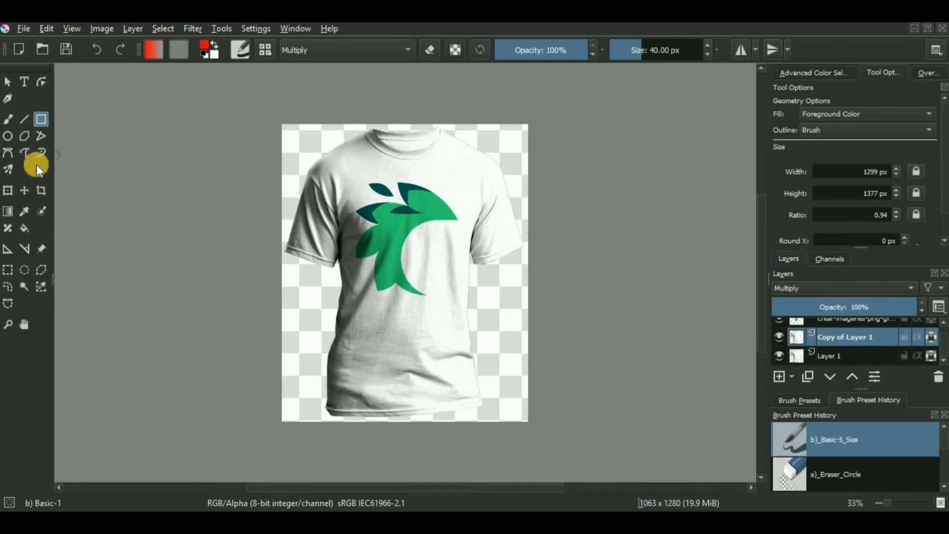
# Step: Flood-fill the shirt red on Copy of Layer 1, then select the logo layer
pyautogui.click(26, 226)
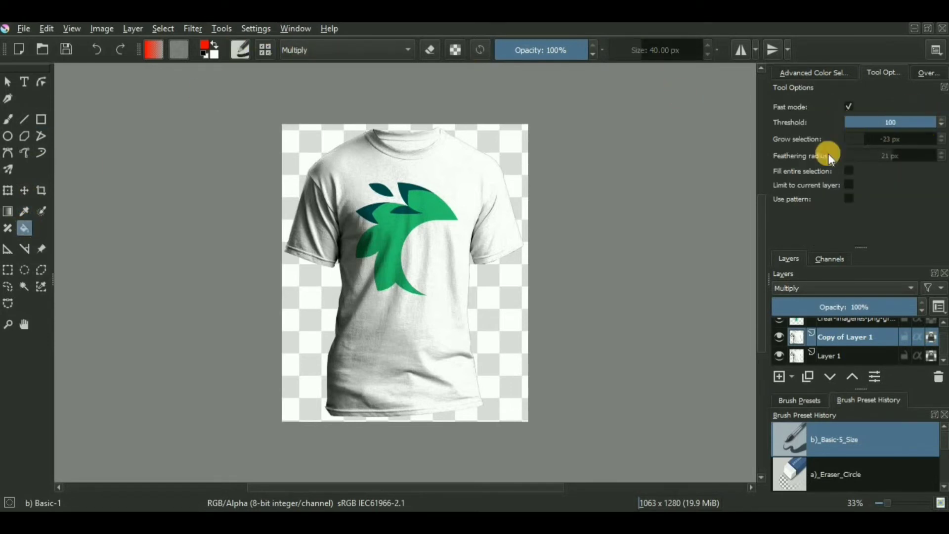
pyautogui.click(430, 296)
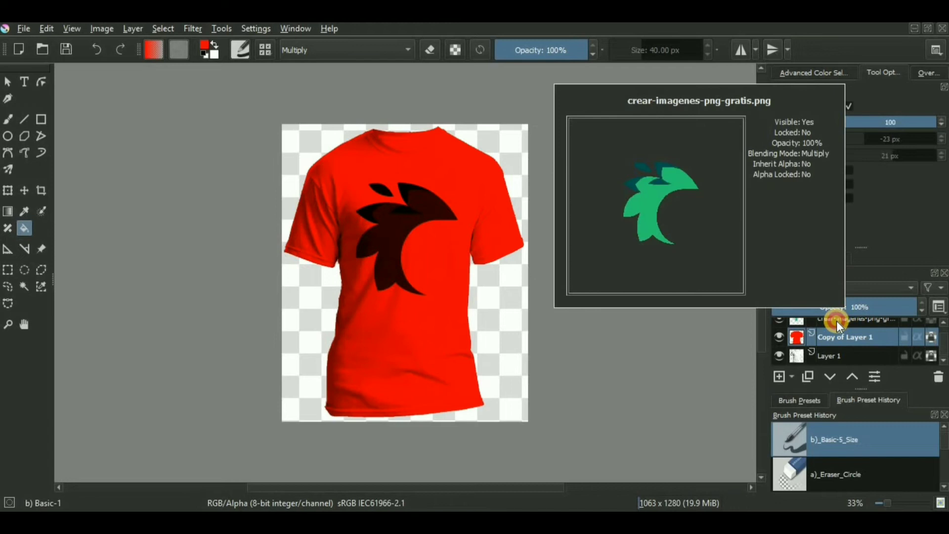
pyautogui.click(839, 321)
pyautogui.scroll(1, 942, 354)
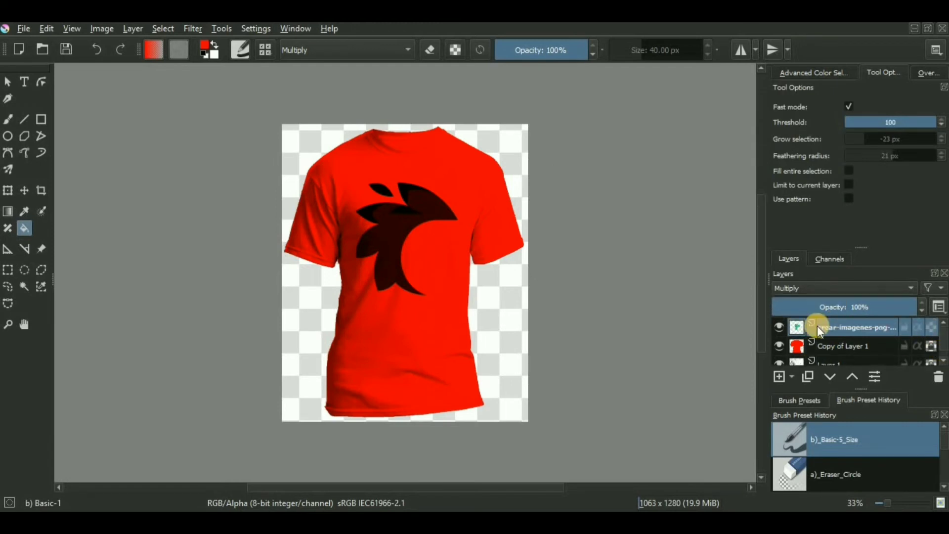
# Step: Select the logo with the contiguous selection tool and cut its shape out of Copy of Layer 1
pyautogui.click(22, 288)
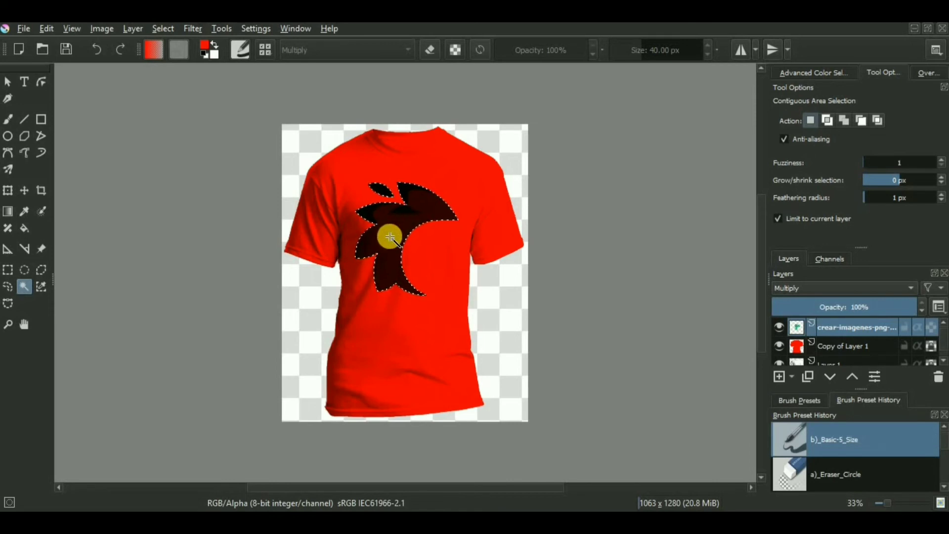
pyautogui.click(856, 345)
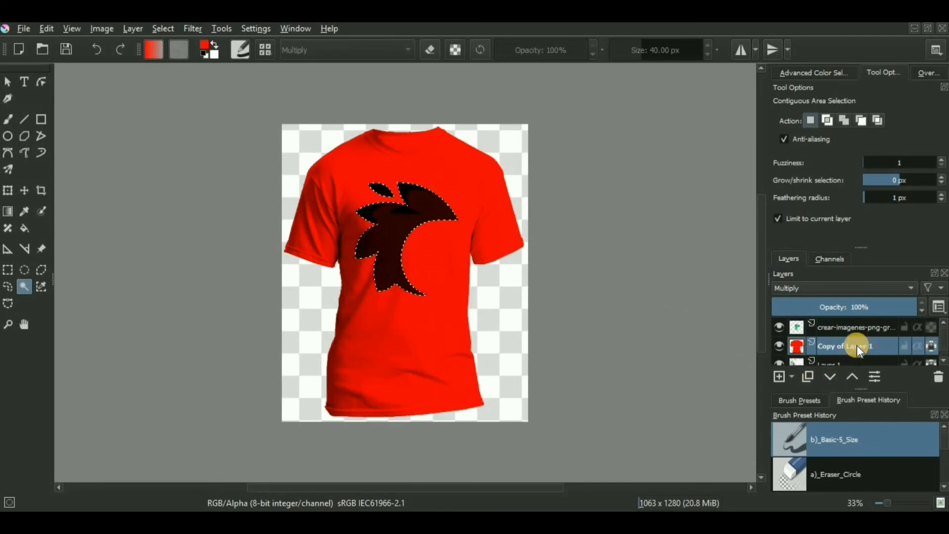
pyautogui.hotkey('ctrl', 'i')
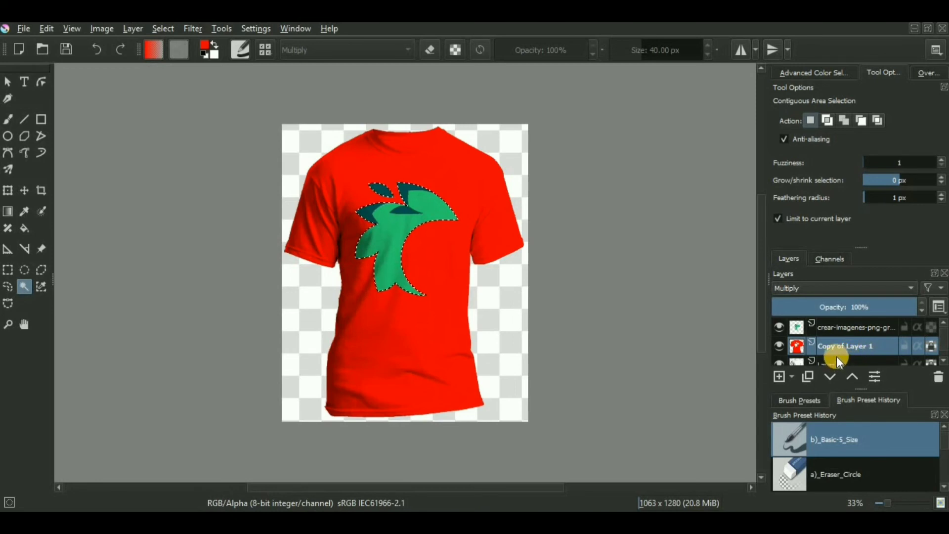
pyautogui.moveTo(839, 349)
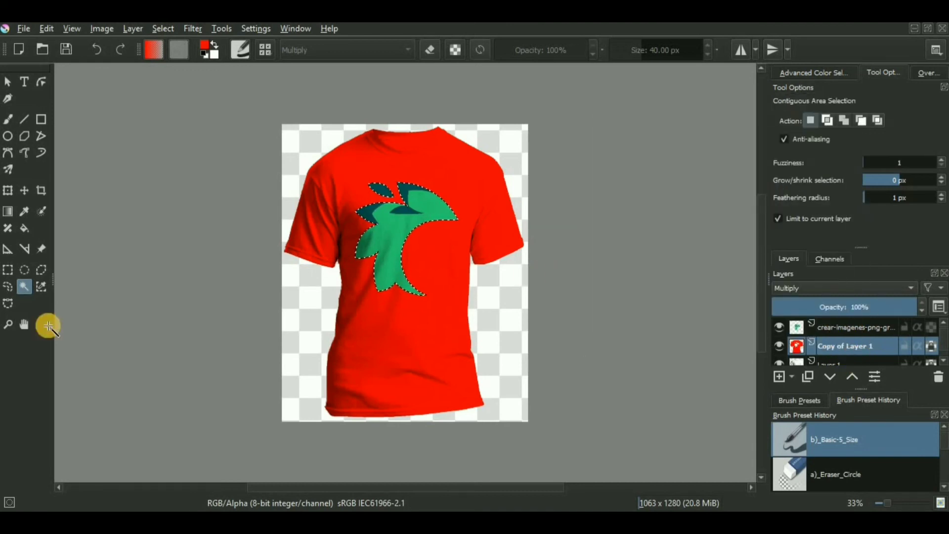
pyautogui.click(8, 269)
# Step: Choose cyan as the foreground colour and fill the shirt with it
pyautogui.click(204, 46)
pyautogui.click(385, 196)
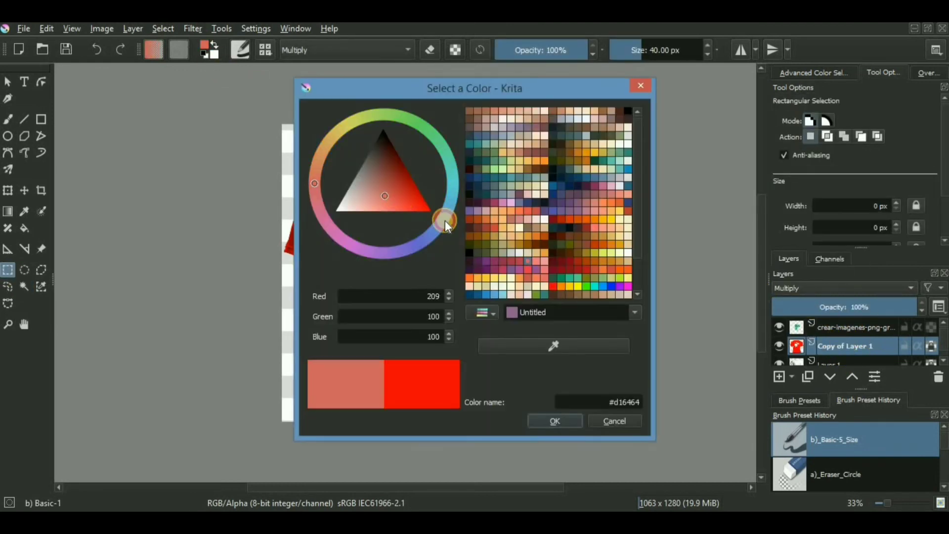
pyautogui.moveTo(441, 218); pyautogui.dragTo(453, 189)
pyautogui.click(548, 423)
pyautogui.press('f')
pyautogui.click(341, 166)
# Step: Try a magenta fill on the shirt, then set the colour back to cyan
pyautogui.click(206, 53)
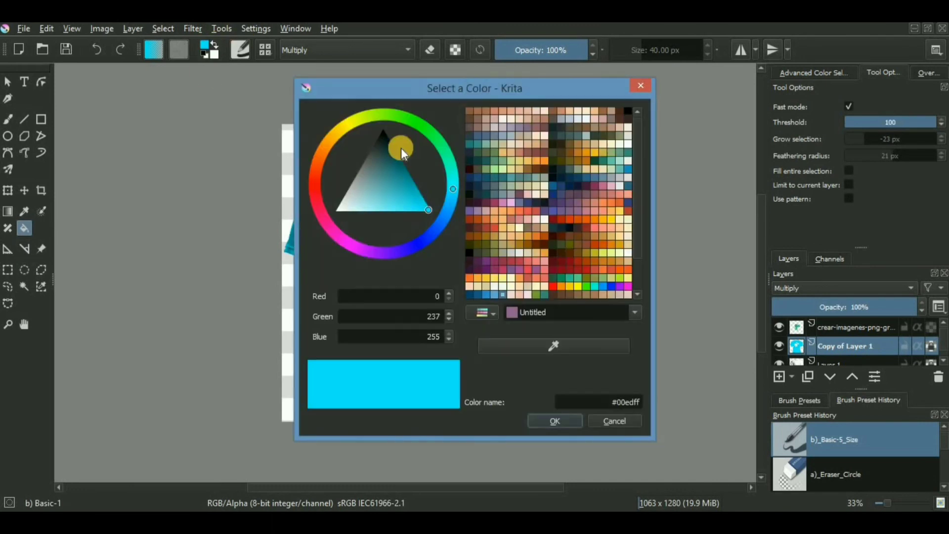
pyautogui.click(339, 236)
pyautogui.click(555, 421)
pyautogui.click(387, 312)
pyautogui.click(206, 50)
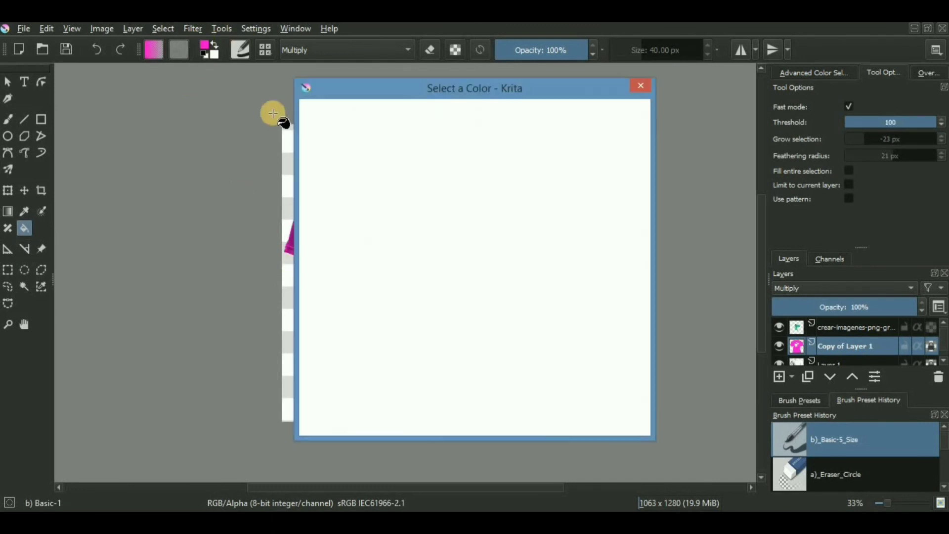
pyautogui.click(446, 153)
pyautogui.click(455, 191)
pyautogui.click(555, 421)
pyautogui.click(387, 325)
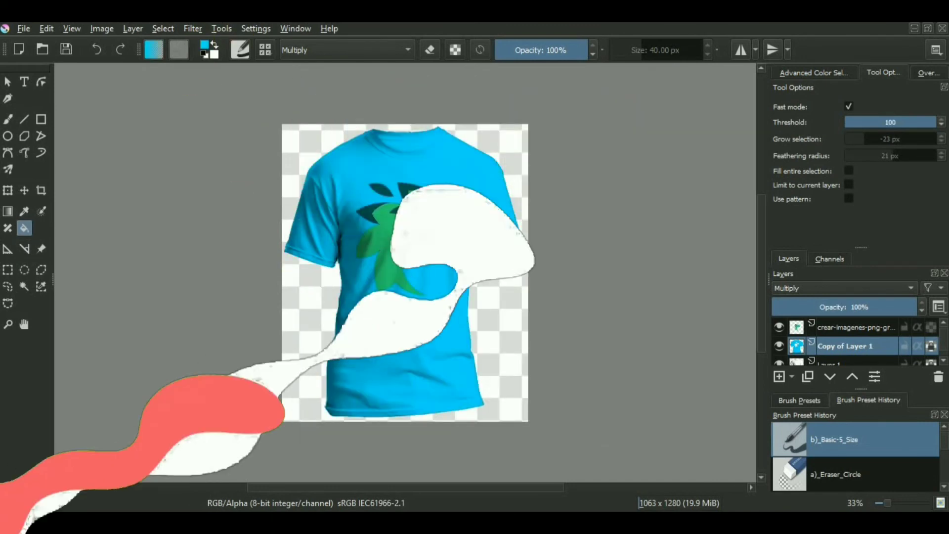